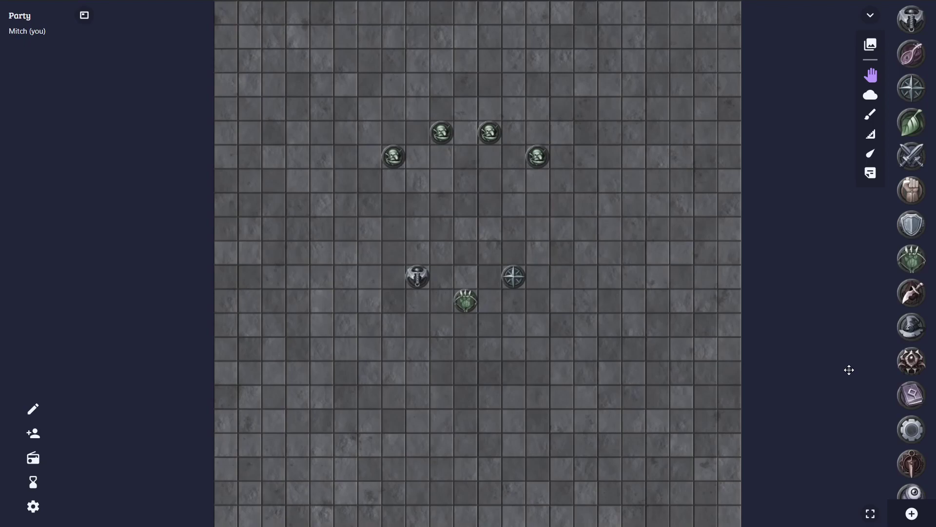
- Import the initiative tracker image as a new token and open its edit dialog
click(912, 513)
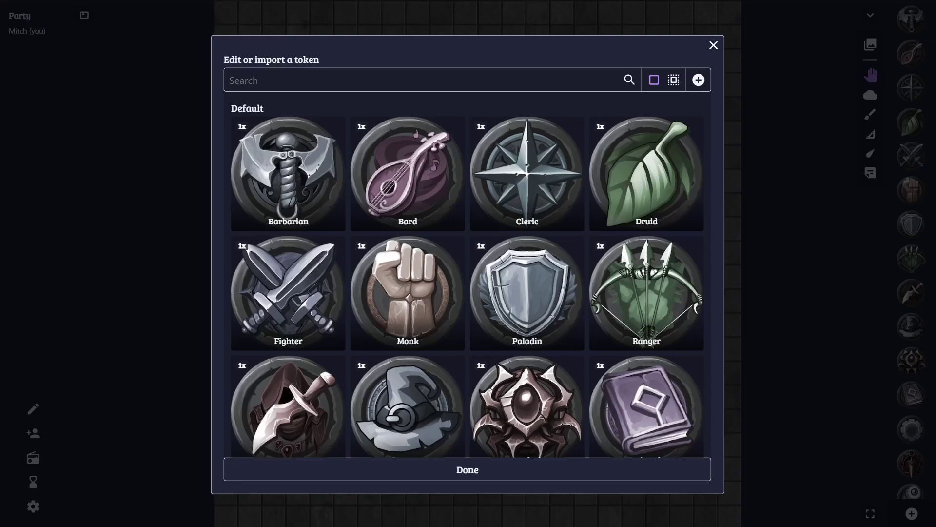
drag(522, 226, 521, 226)
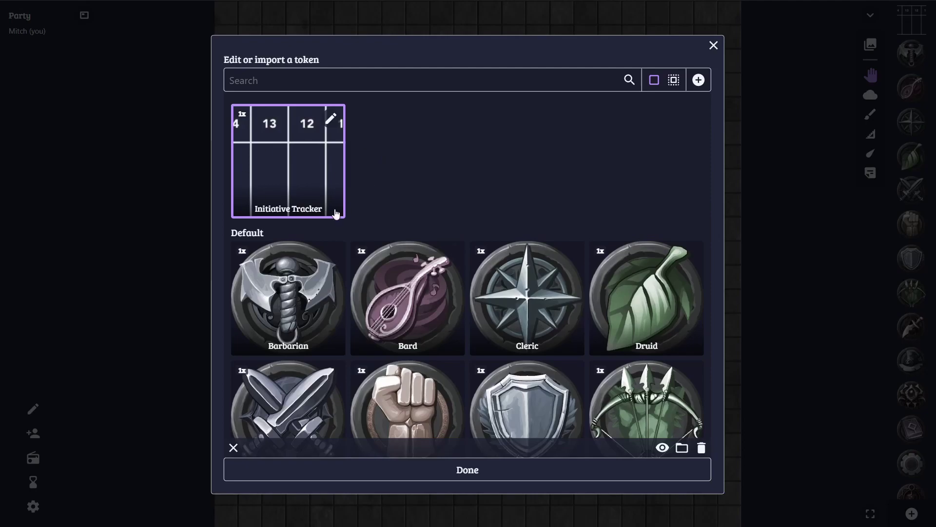
click(331, 120)
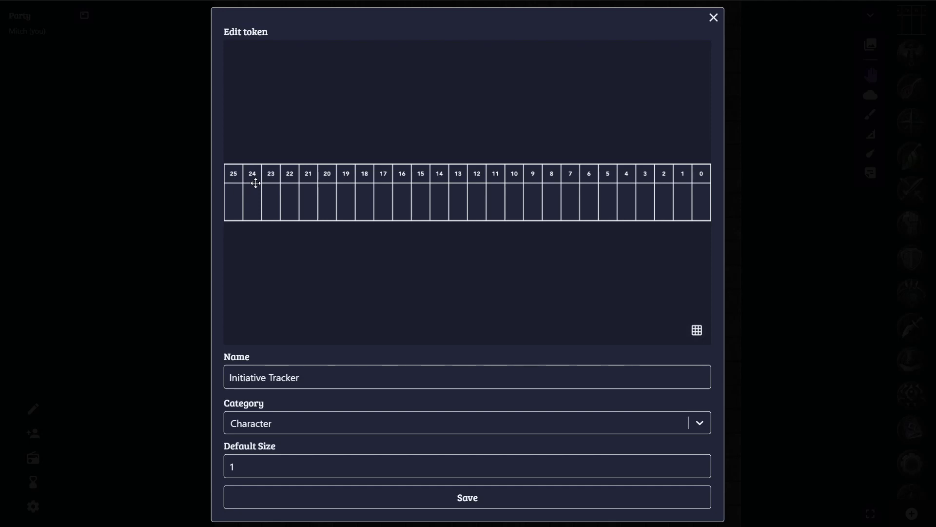
- Set the Initiative Tracker token's default size to 26 and category to Vehicle / Mount, then save
drag(240, 467, 223, 471)
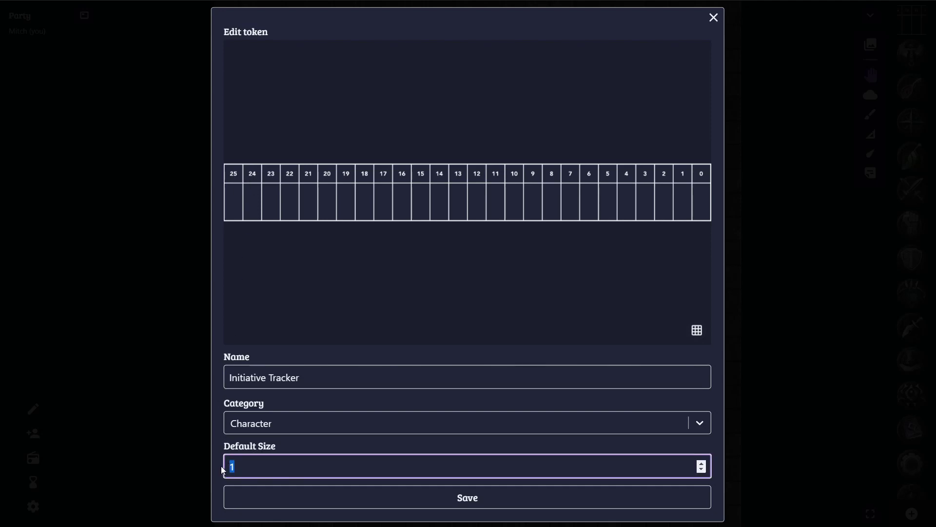
text(26)
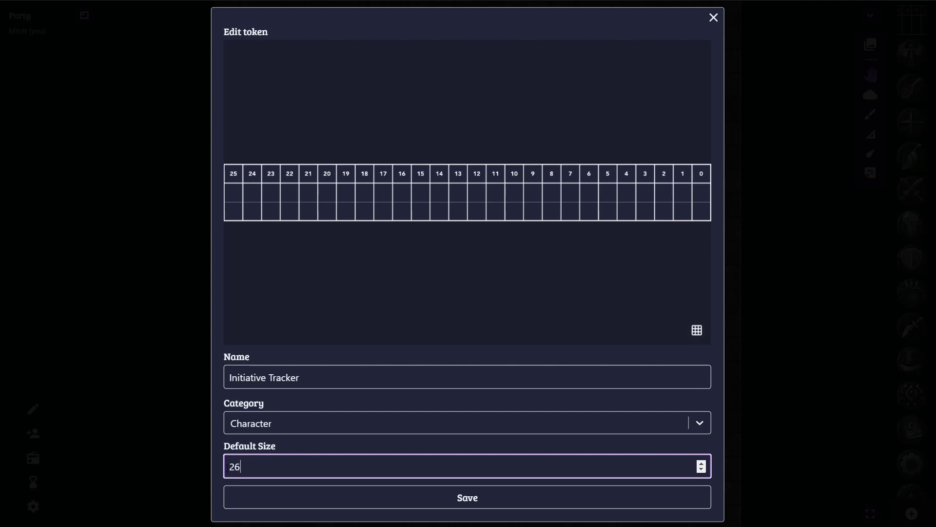
click(280, 444)
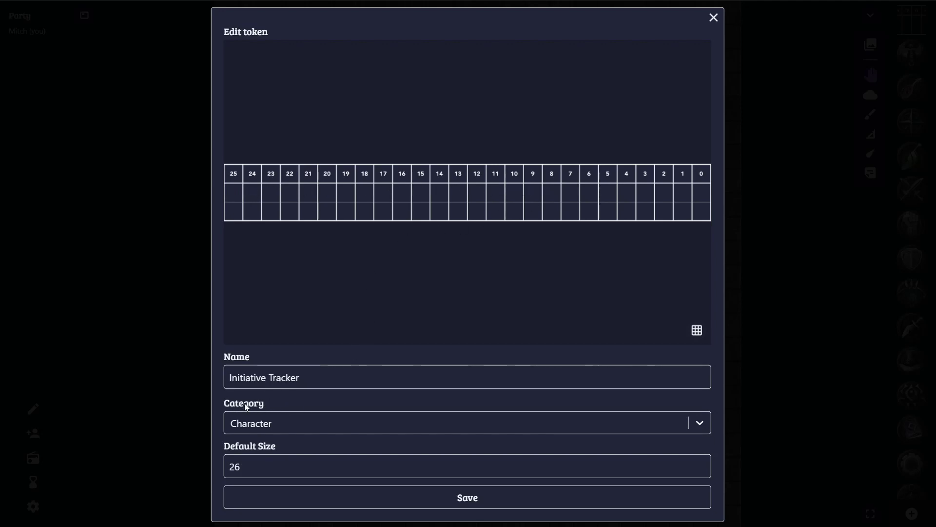
click(285, 420)
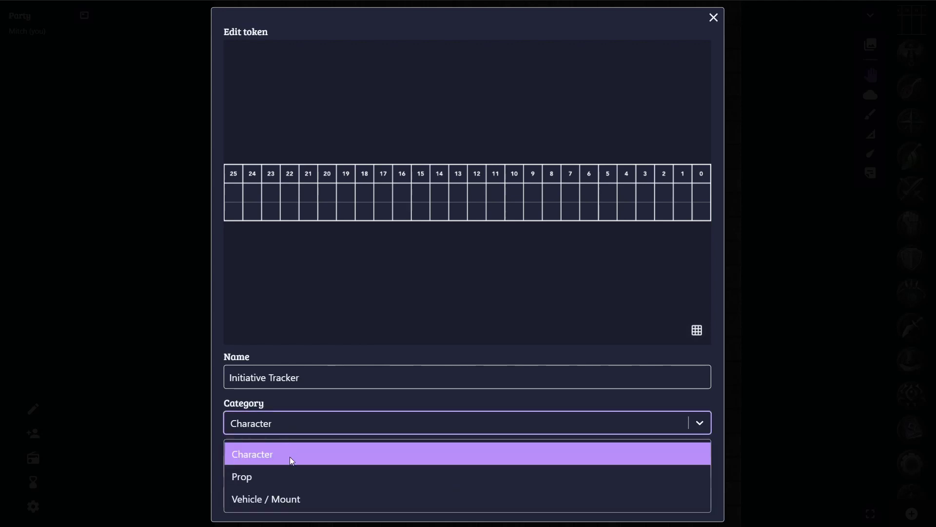
click(284, 501)
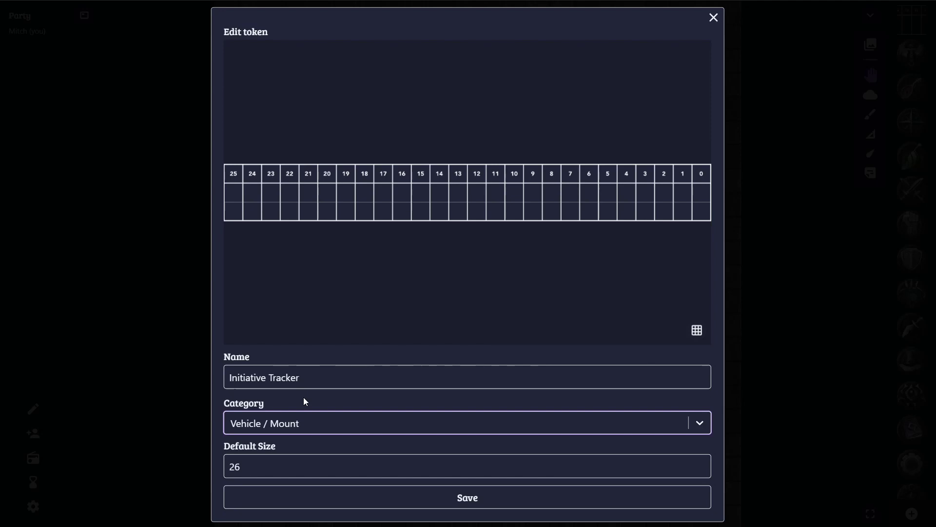
click(397, 501)
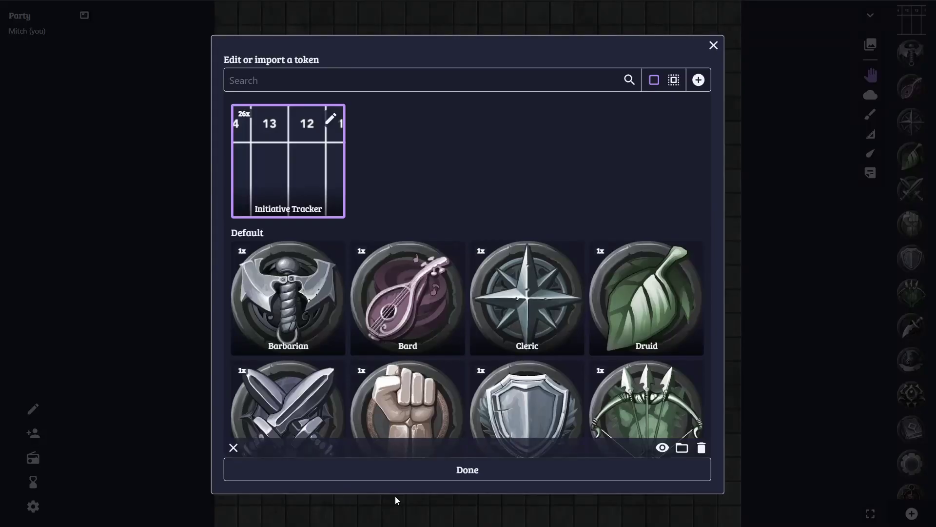
- Drag the Initiative Tracker token onto the map and align it just below the grid
click(466, 475)
drag(466, 476, 466, 398)
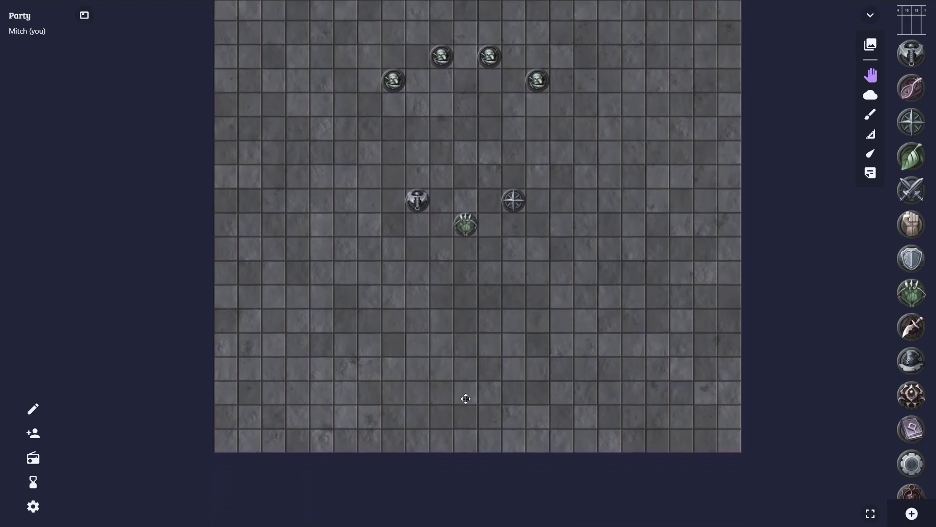
drag(912, 20, 474, 477)
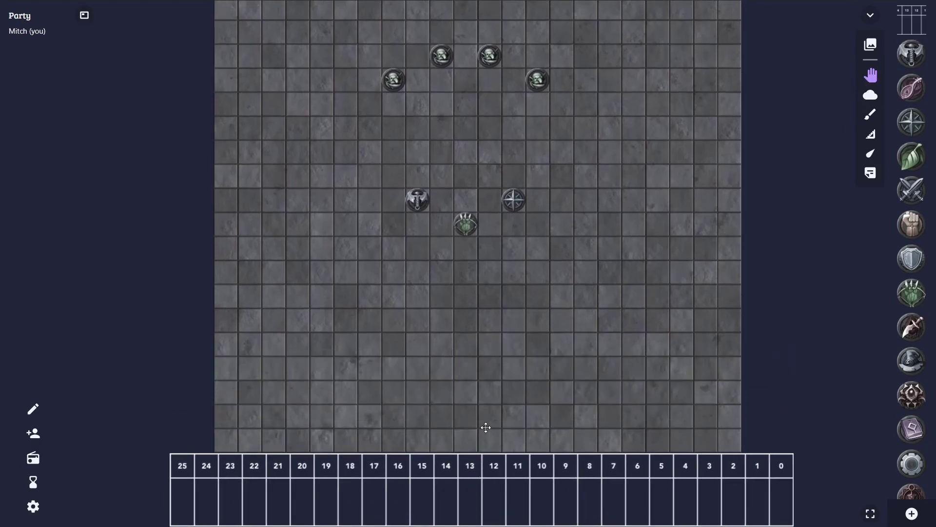
drag(486, 426, 487, 350)
mouse_move(474, 388)
mouse_down()
mouse_move(465, 386)
mouse_move(474, 382)
mouse_up()
drag(494, 310, 490, 366)
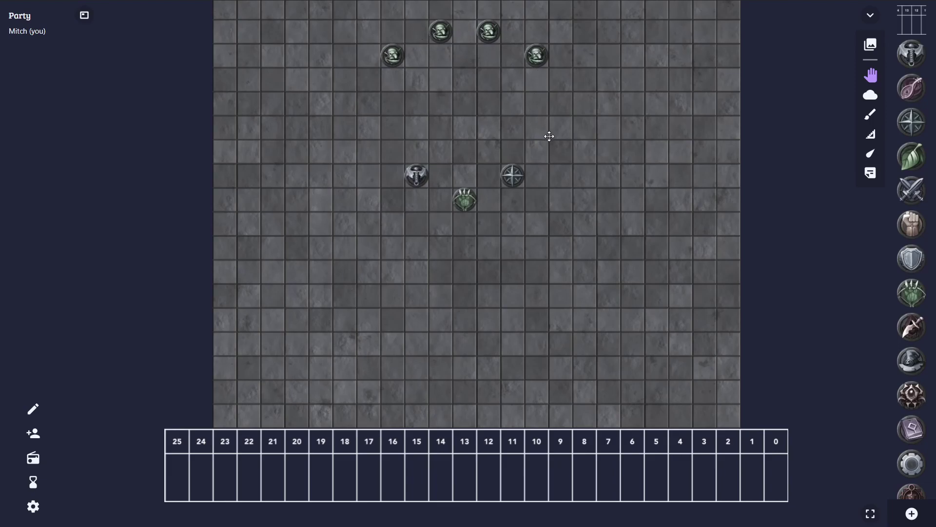
- Place the green claw token in slot 14, party tokens in 21 and 9, and a goblin in 5
drag(910, 299, 444, 462)
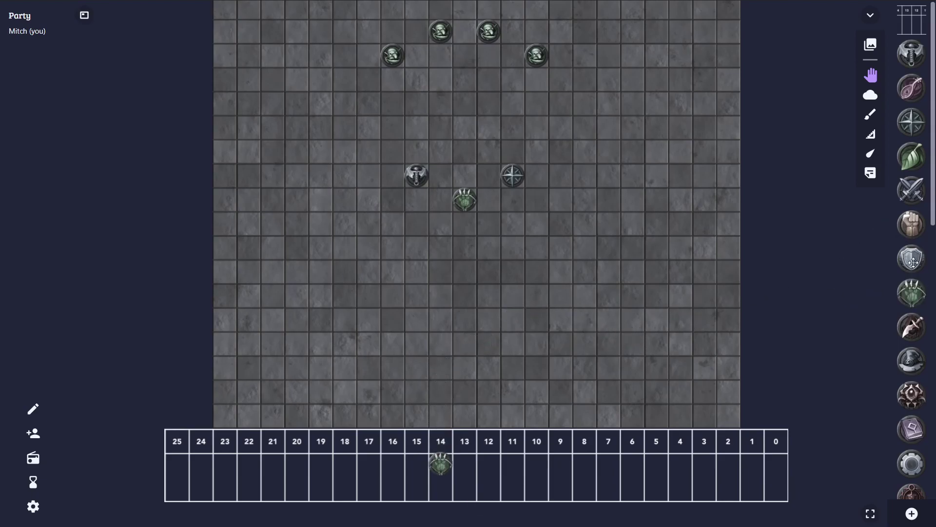
drag(910, 54, 272, 461)
drag(910, 124, 565, 467)
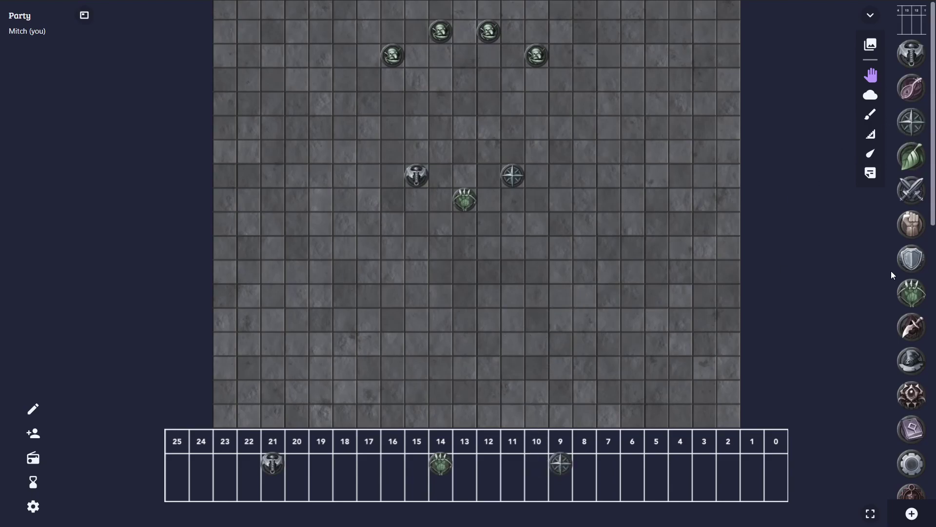
scroll(924, 321, down, 4)
scroll(923, 321, down, 8)
drag(911, 253, 656, 462)
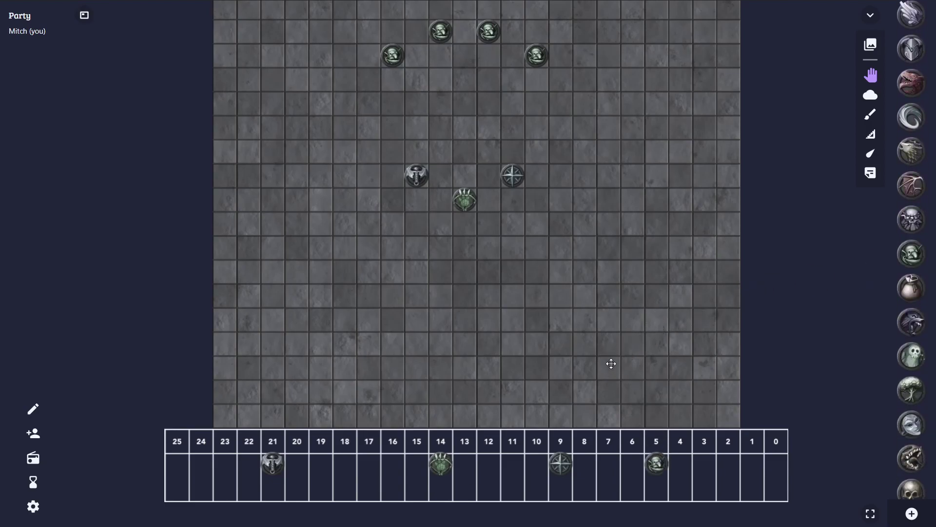
drag(602, 320, 594, 340)
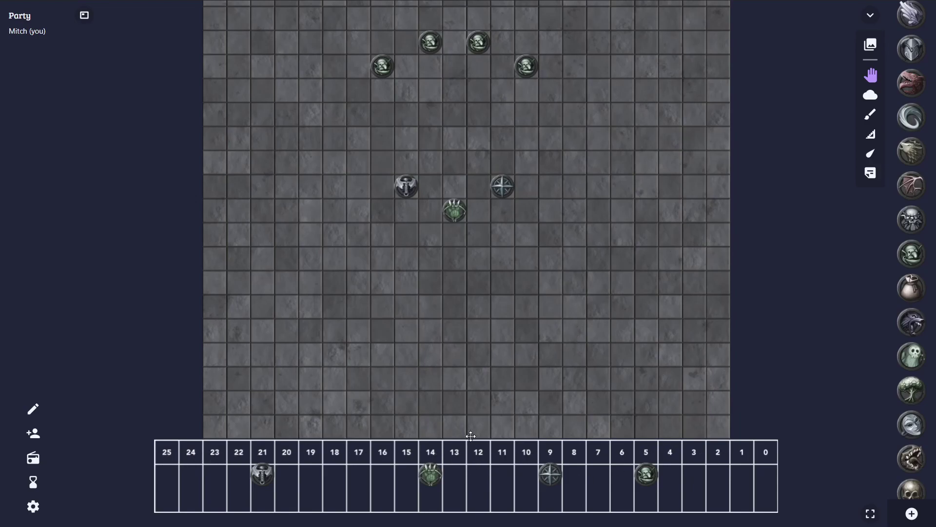
drag(456, 416, 458, 357)
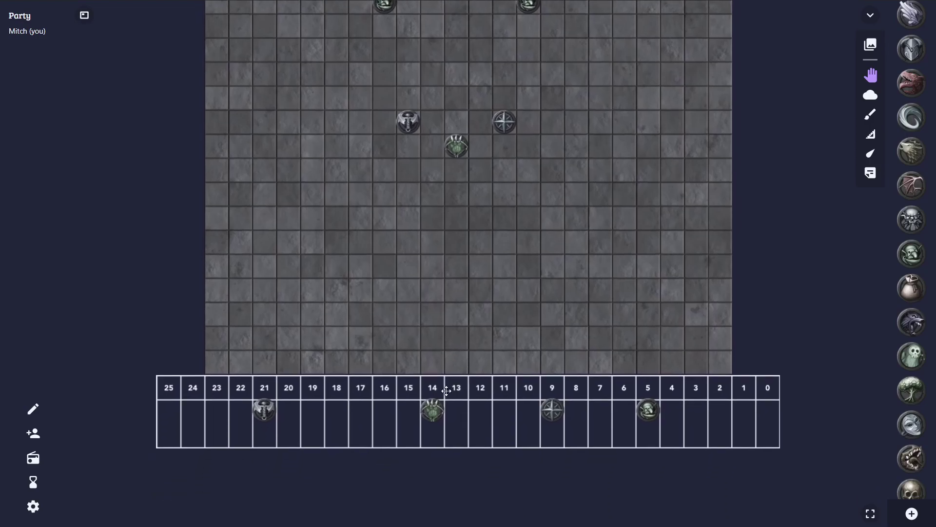
mouse_move(465, 399)
mouse_down()
mouse_move(455, 416)
mouse_move(463, 425)
mouse_move(468, 395)
mouse_up()
- Lock the initiative tracker token from its token menu
click(463, 393)
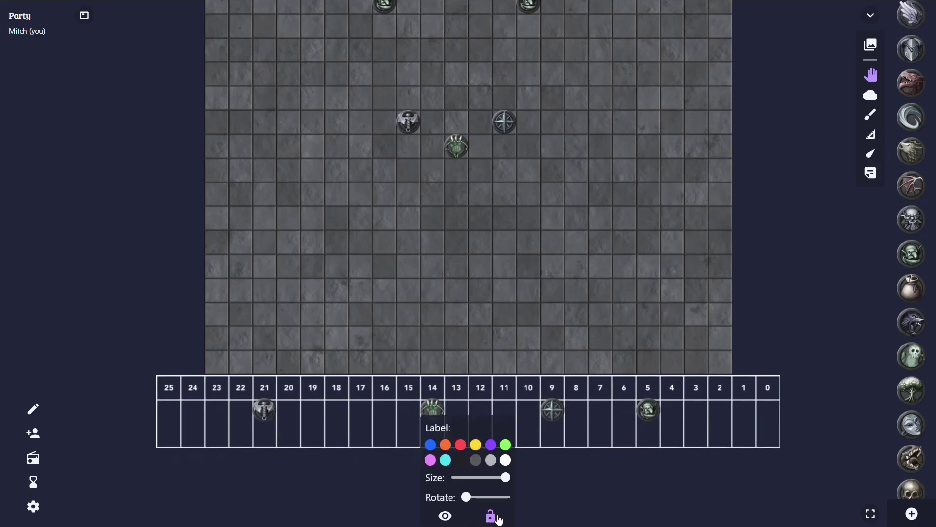
click(487, 356)
drag(478, 411, 472, 384)
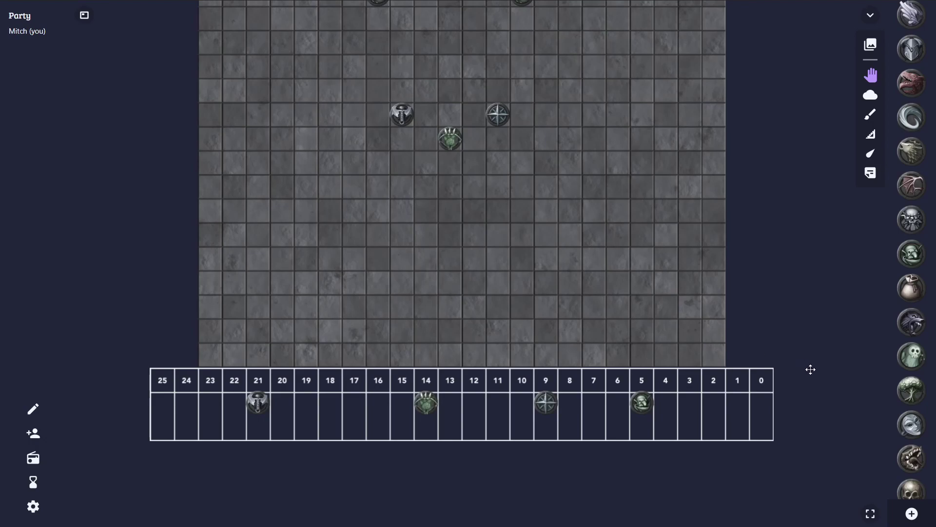
- Drag the red party token onto the tracker and move it into slot 14
scroll(911, 385, down, 7)
scroll(911, 386, up, 3)
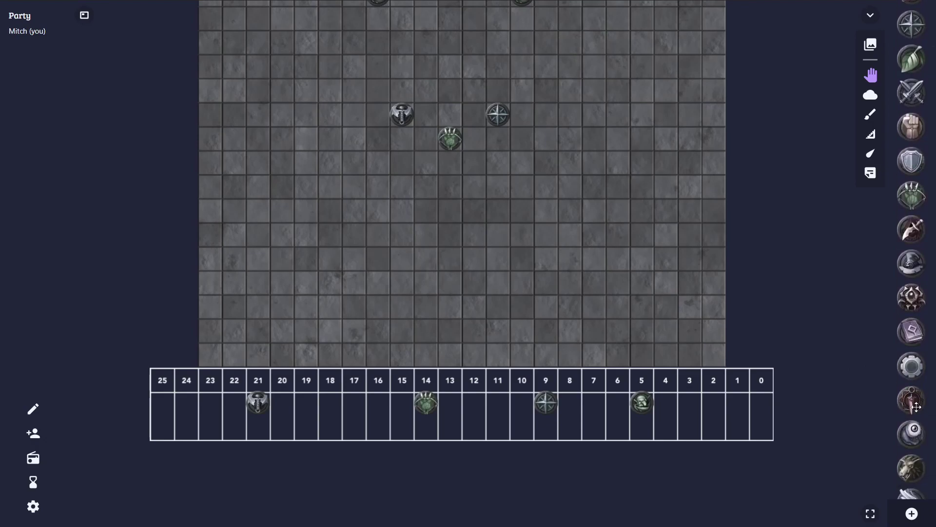
drag(916, 407, 258, 380)
drag(265, 375, 422, 374)
scroll(444, 322, up, 3)
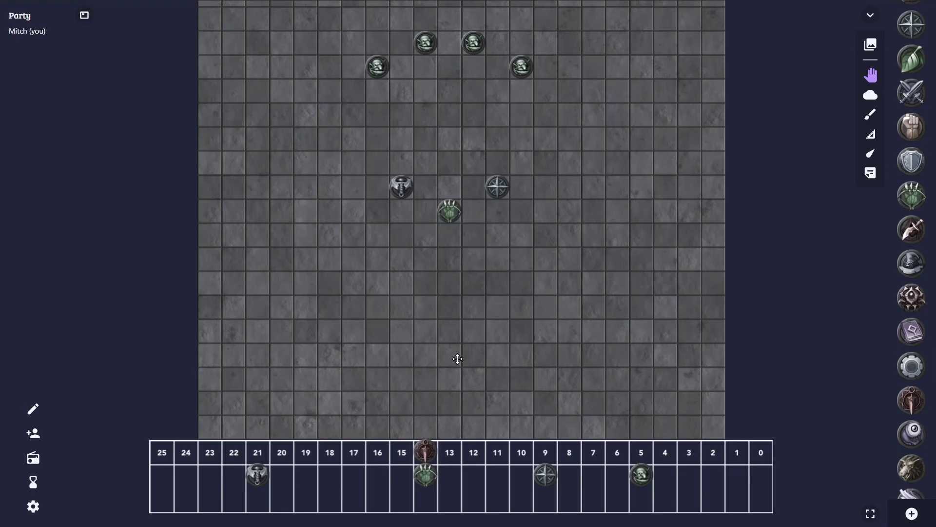
scroll(458, 358, up, 1)
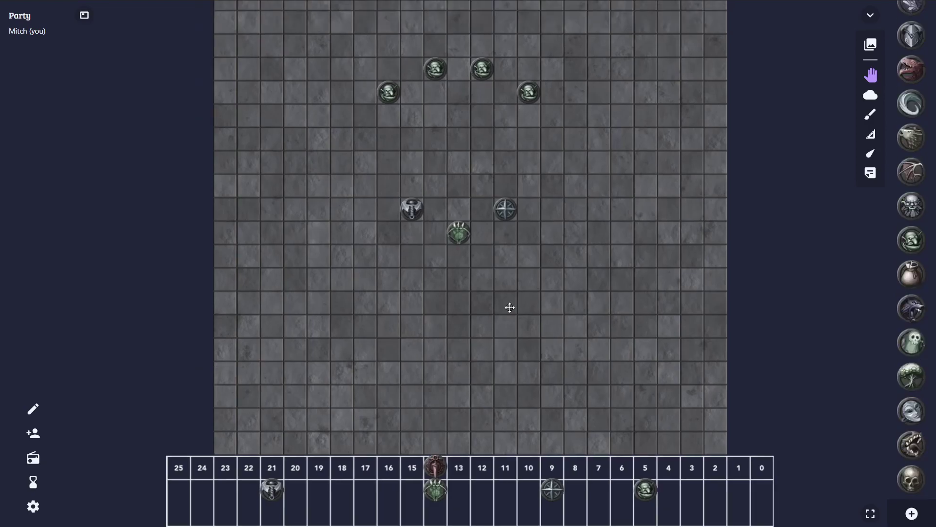
scroll(509, 297, down, 1)
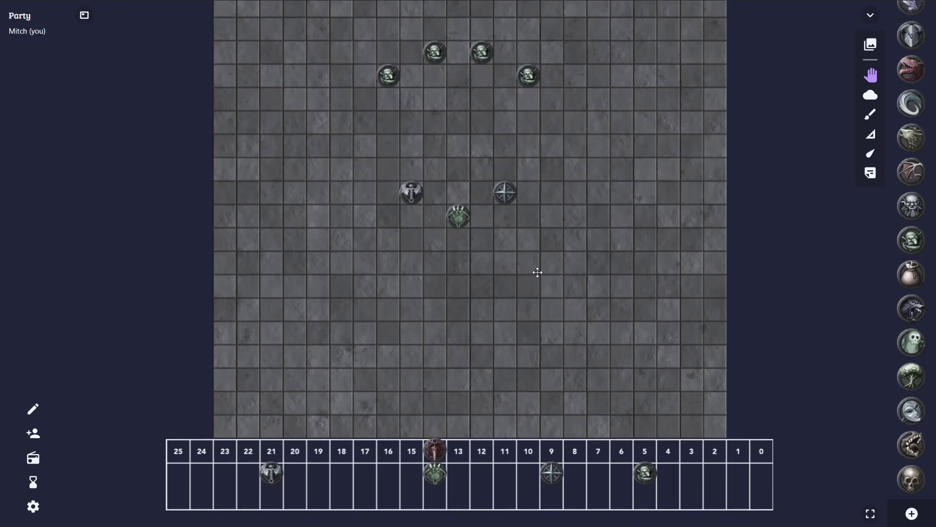